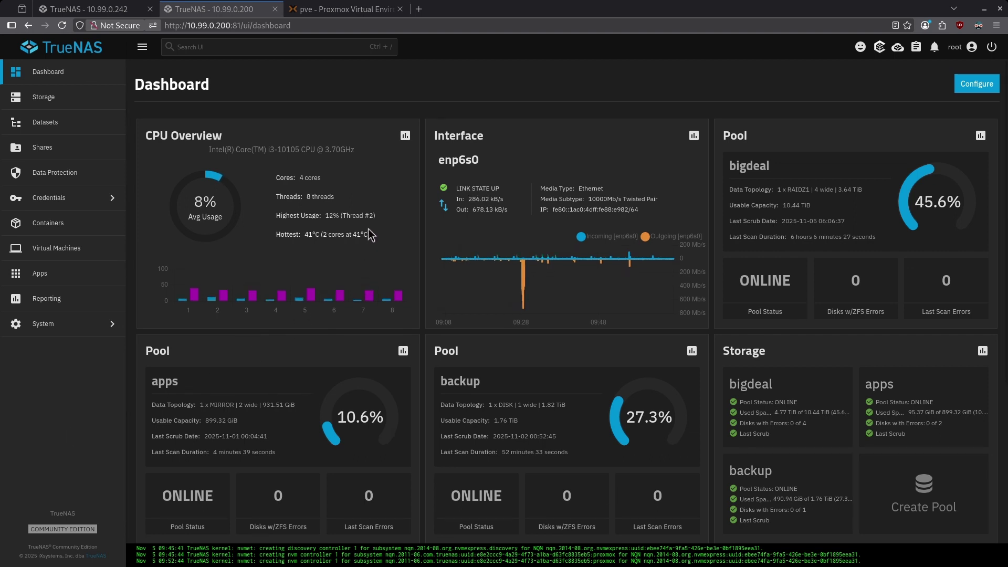
- Start a new zvol under apps named proxmox with a 10 GiB size
left_click(75, 129)
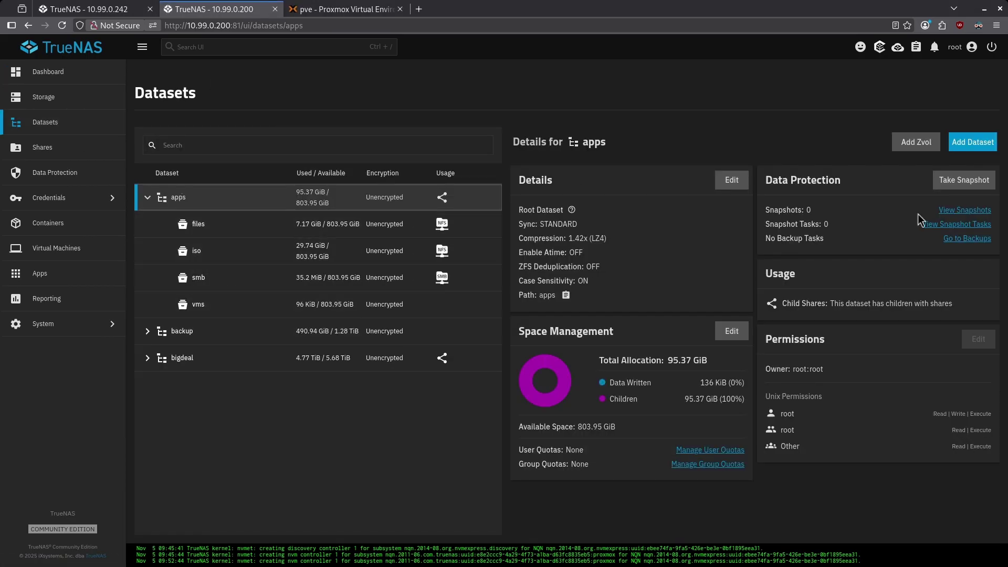
left_click(924, 142)
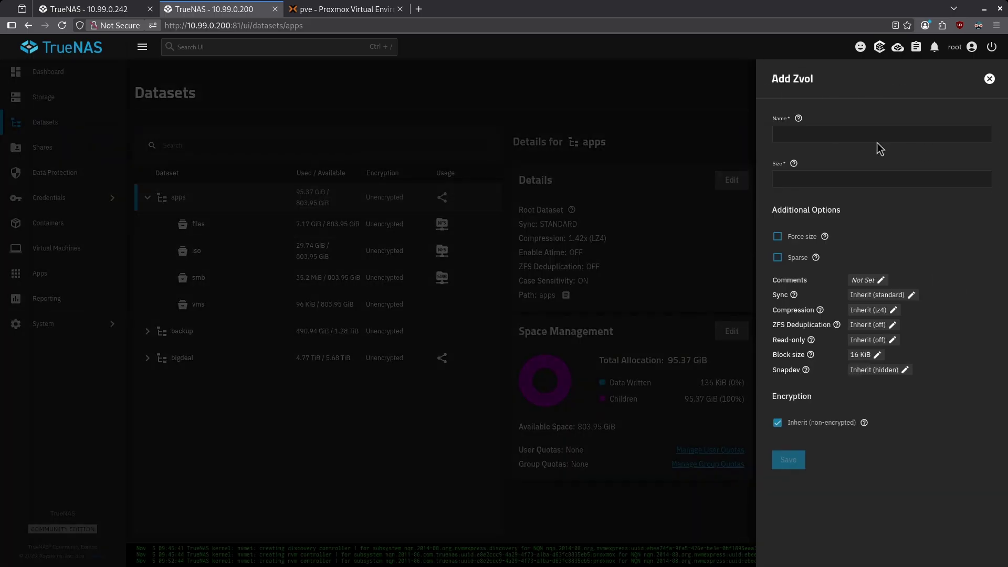
left_click(864, 140)
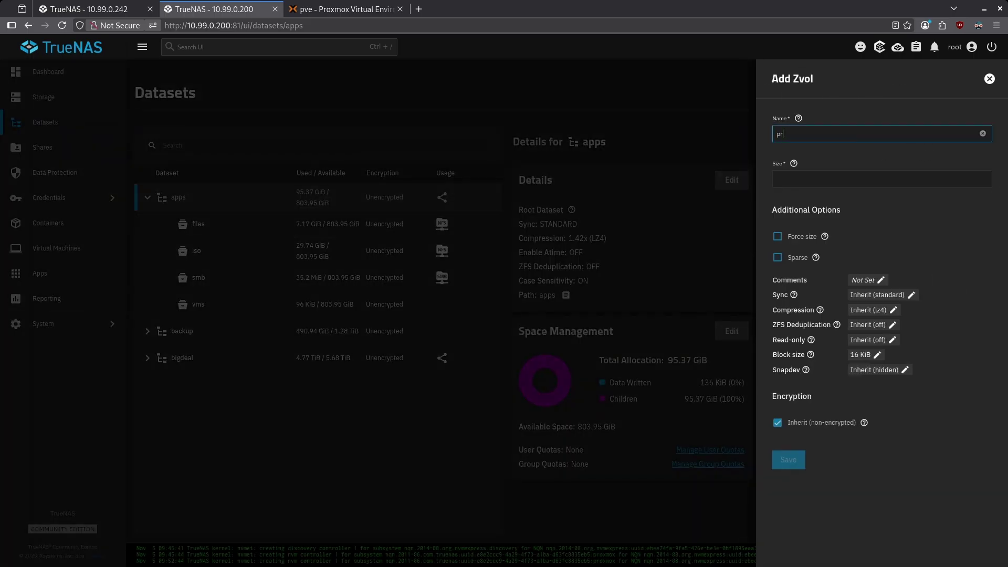
type("proxmox")
left_click(846, 179)
type("10 g")
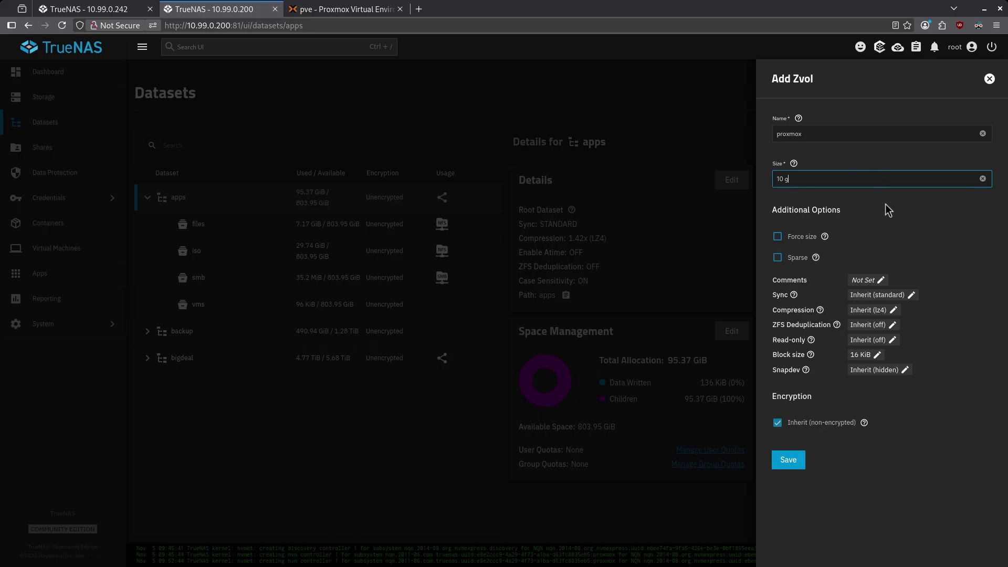
key("Tab")
- Set the zvol's sync to Always and compression to Off, then save it
left_click(893, 296)
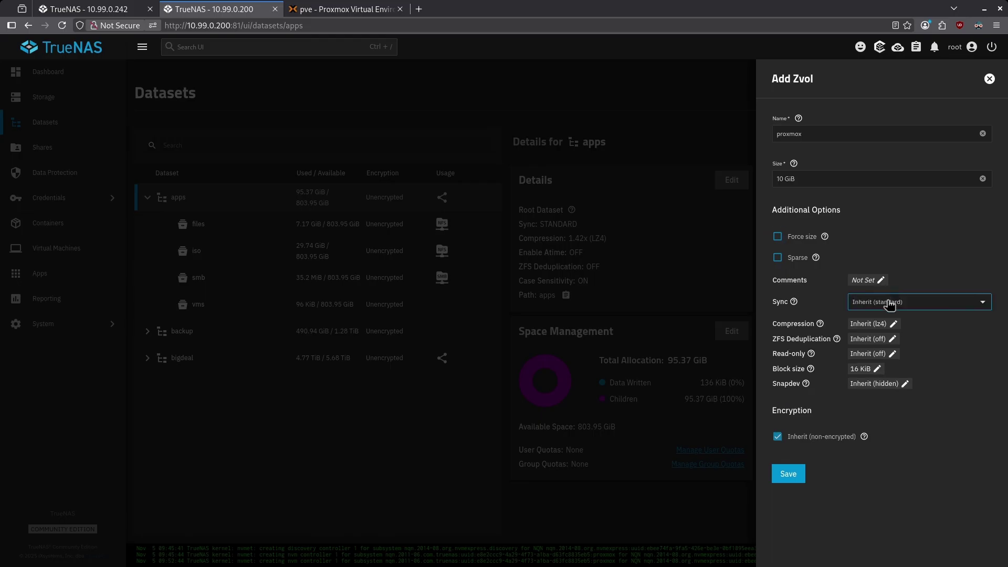
left_click(890, 301)
left_click(875, 370)
left_click(870, 324)
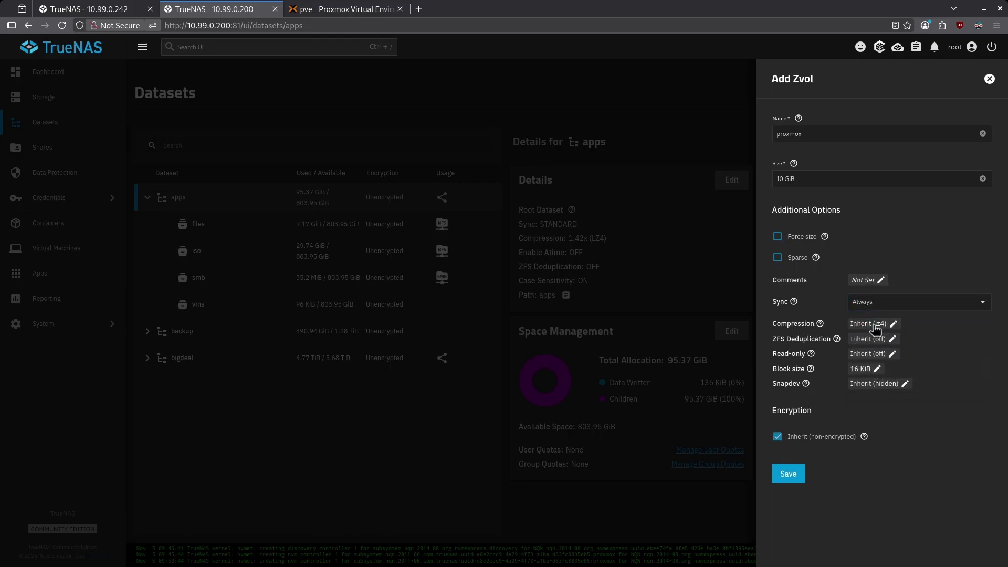
left_click(873, 320)
left_click(872, 77)
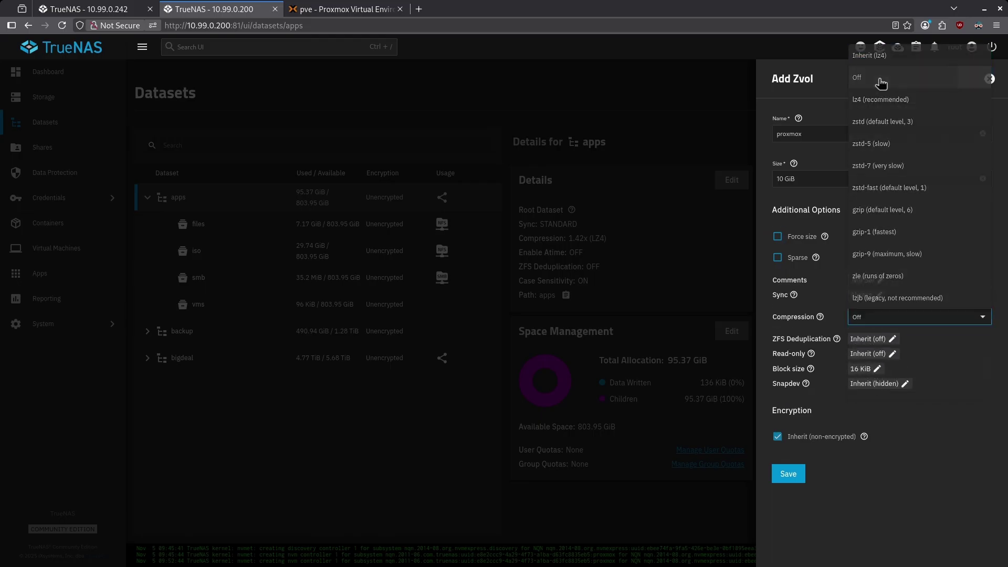
left_click(803, 475)
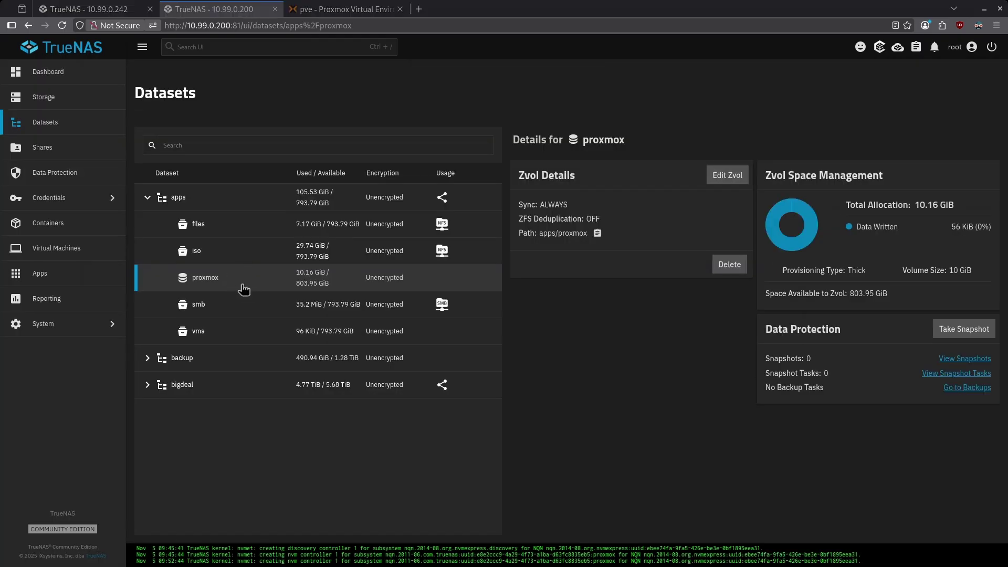
- Create an NVMe-oF subsystem named proxmox with the apps/proxmox zvol as its namespace
left_click(73, 150)
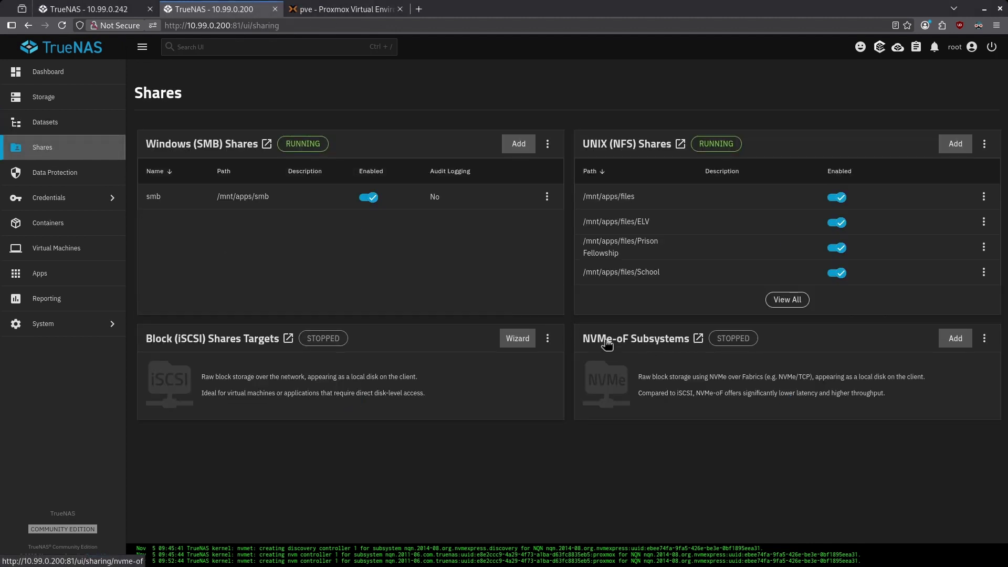
left_click(955, 338)
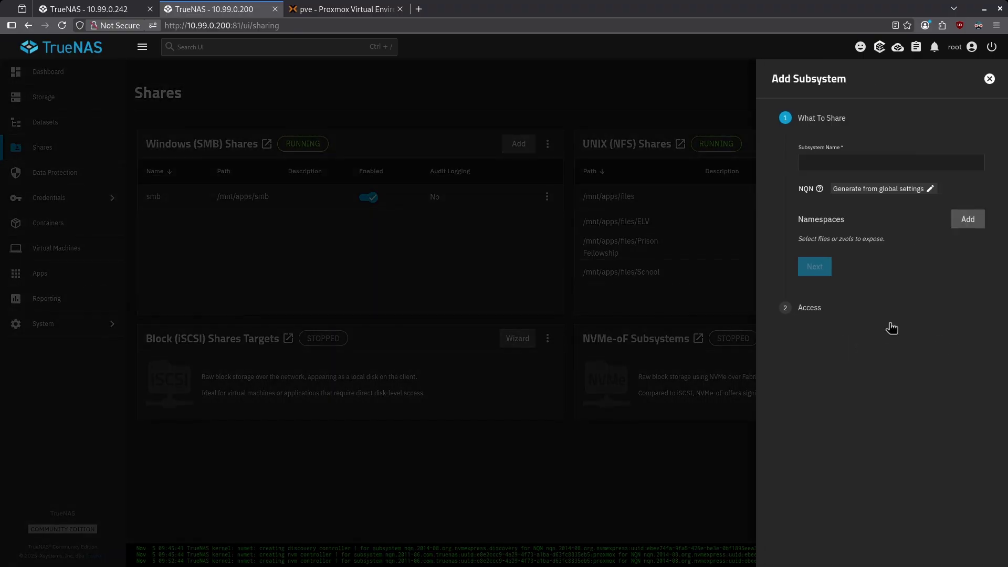
left_click(825, 163)
type("p")
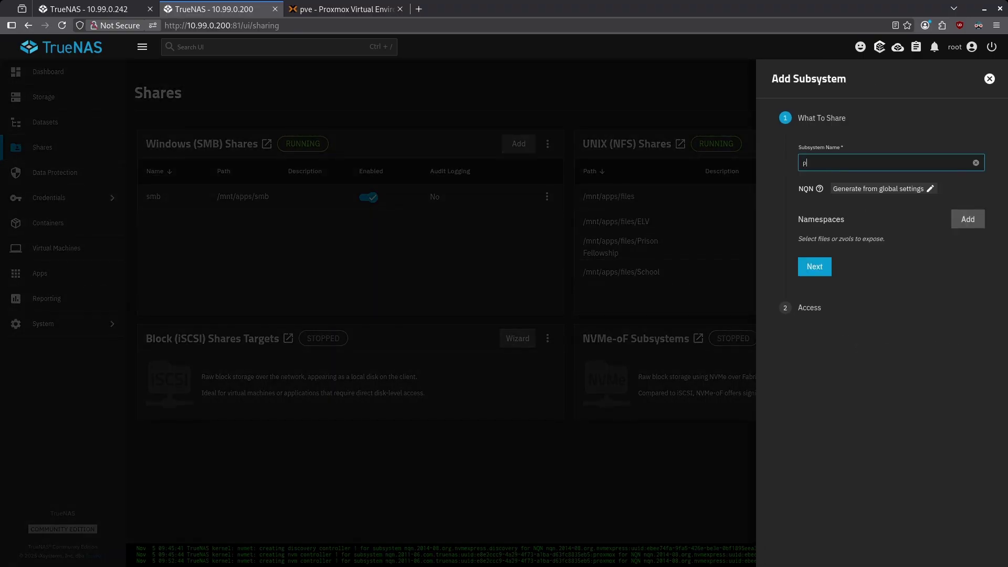
type("roxmox")
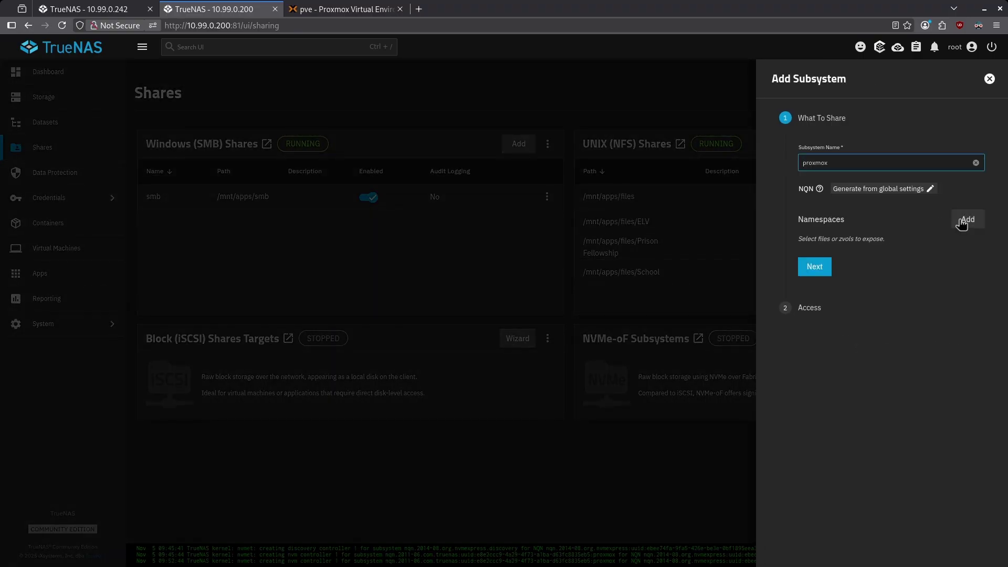
left_click(964, 219)
left_click(778, 195)
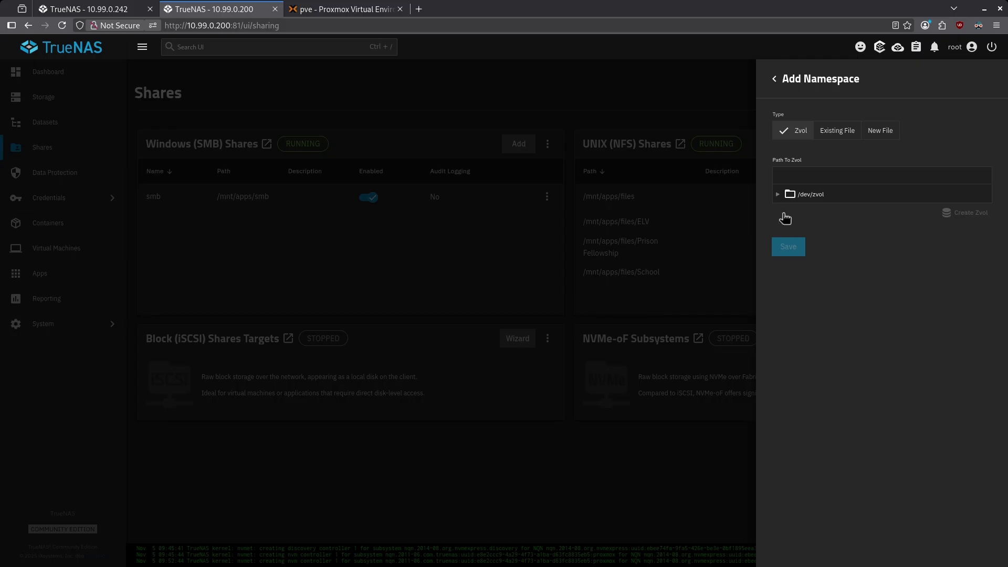
left_click(788, 210)
left_click(833, 309)
left_click(790, 386)
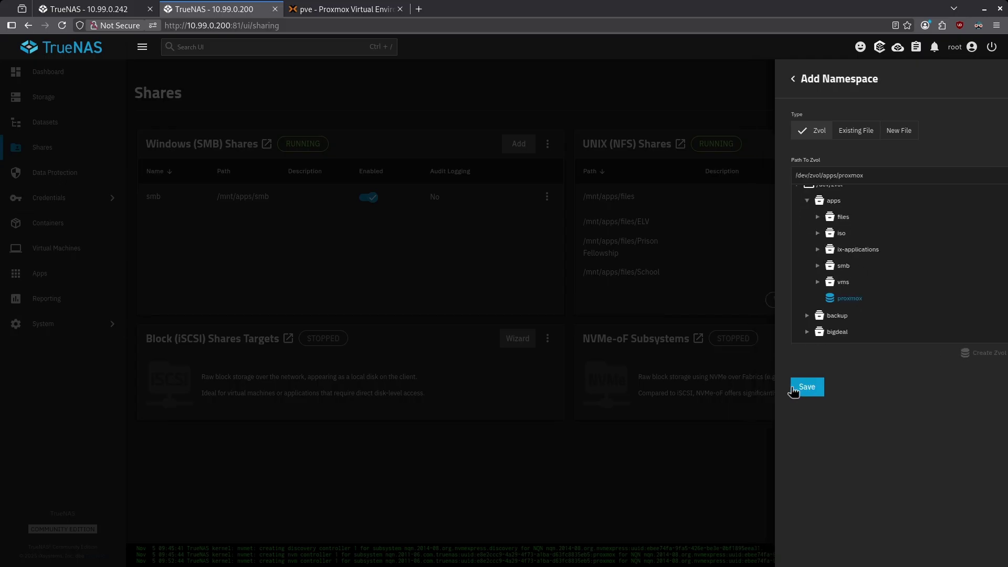
- Expose the subsystem on TCP 10.99.0.200:4420, save it and start the NVMe-oF service
left_click(824, 272)
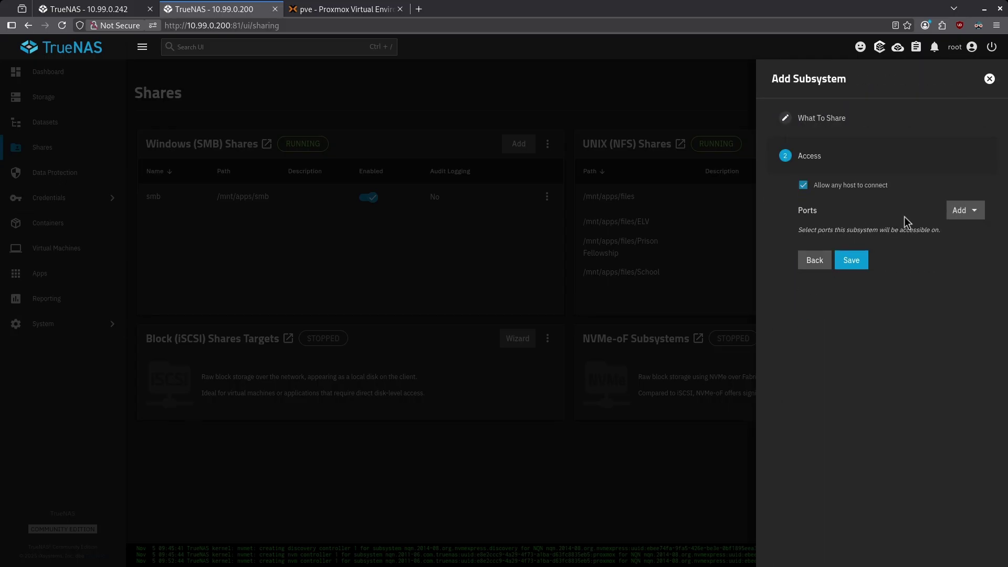
left_click(965, 214)
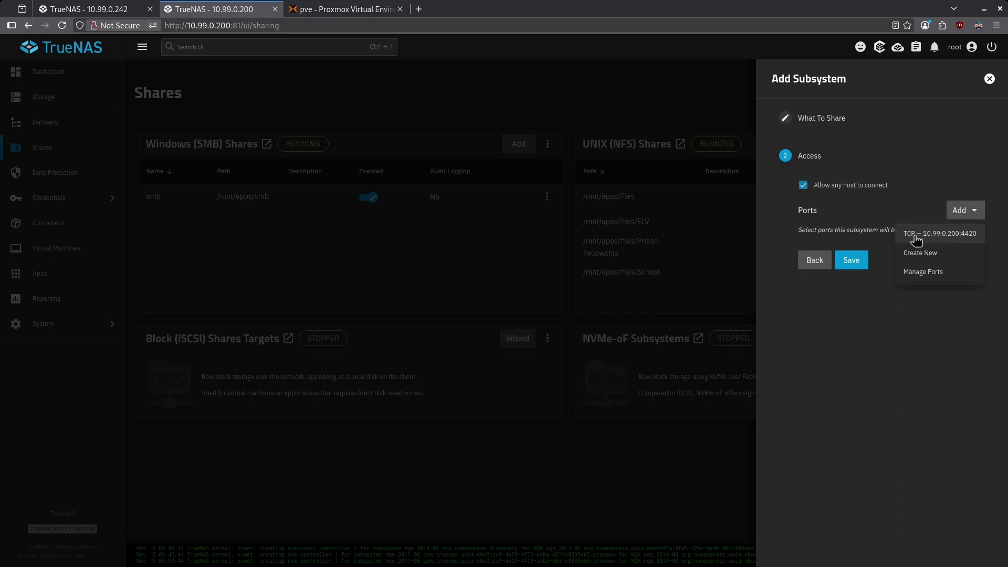
left_click(964, 240)
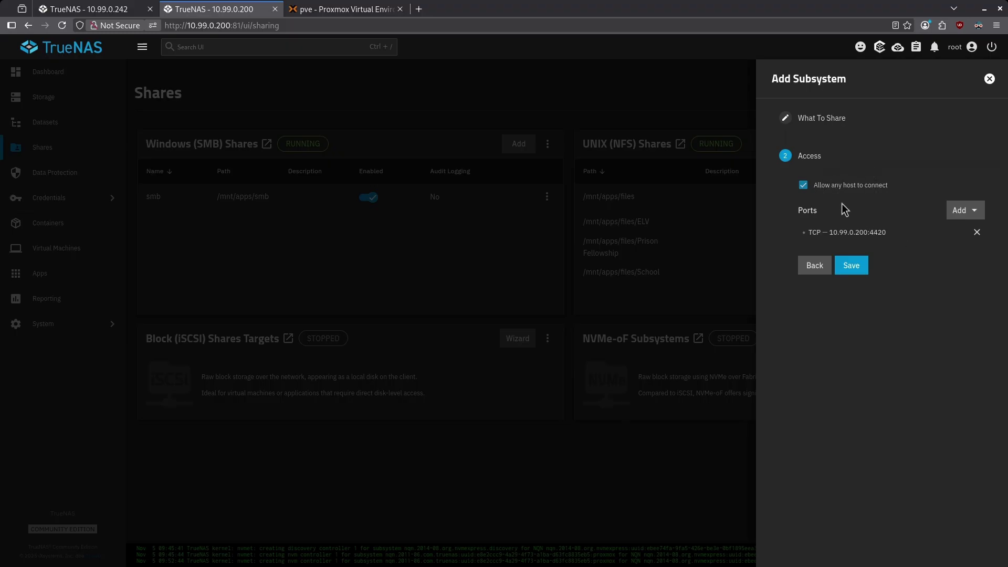
left_click(851, 265)
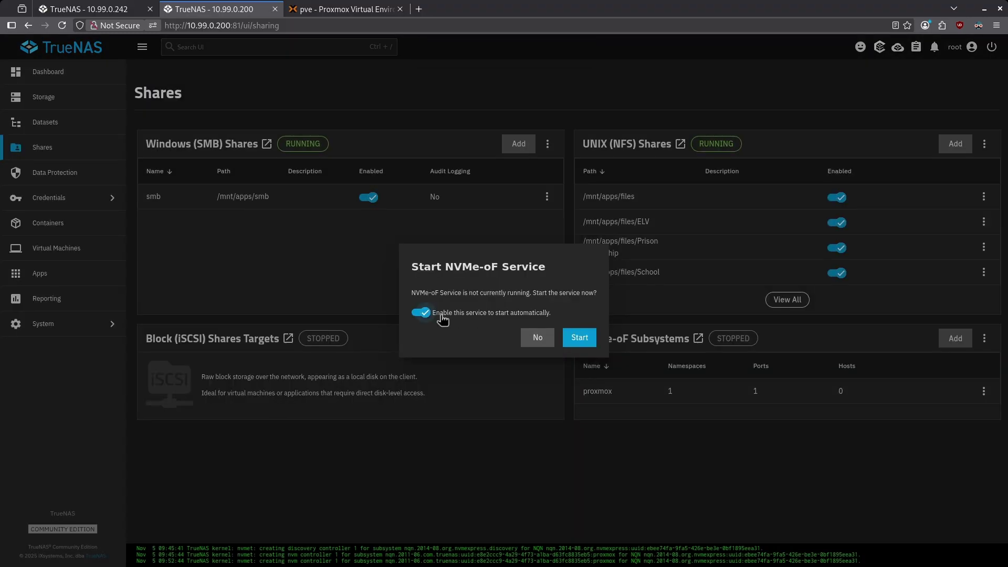
left_click(580, 338)
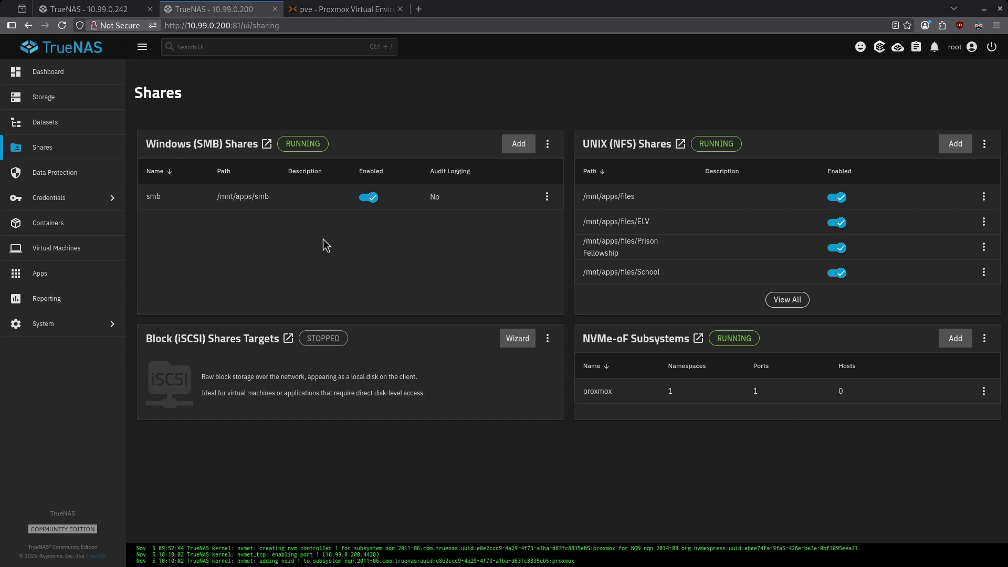
left_click(344, 10)
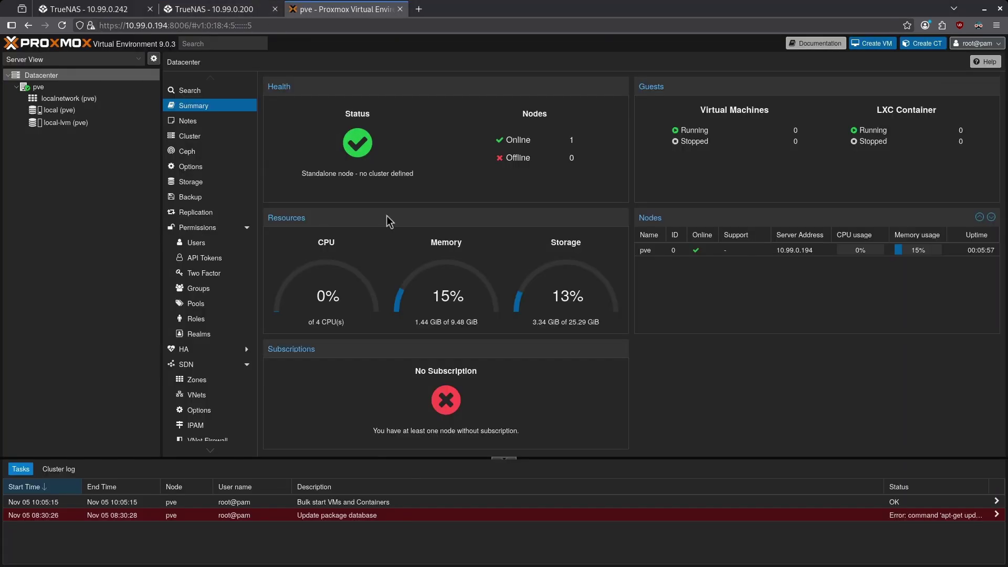
- In the pve node shell, run the nvme-of.sh setup script against TrueNAS at 10.99.0.200
left_click(46, 88)
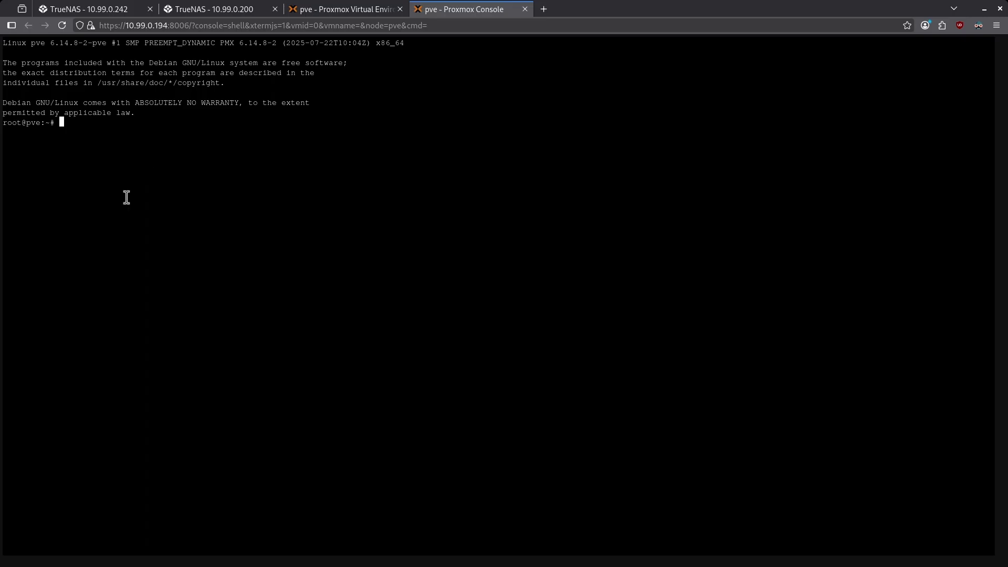
type("bash -c \"$(curl -fsSL https://raw.githubusercontent.com/serversathome/ServersatHome/main/nvme-of.sh)\"")
key("Return")
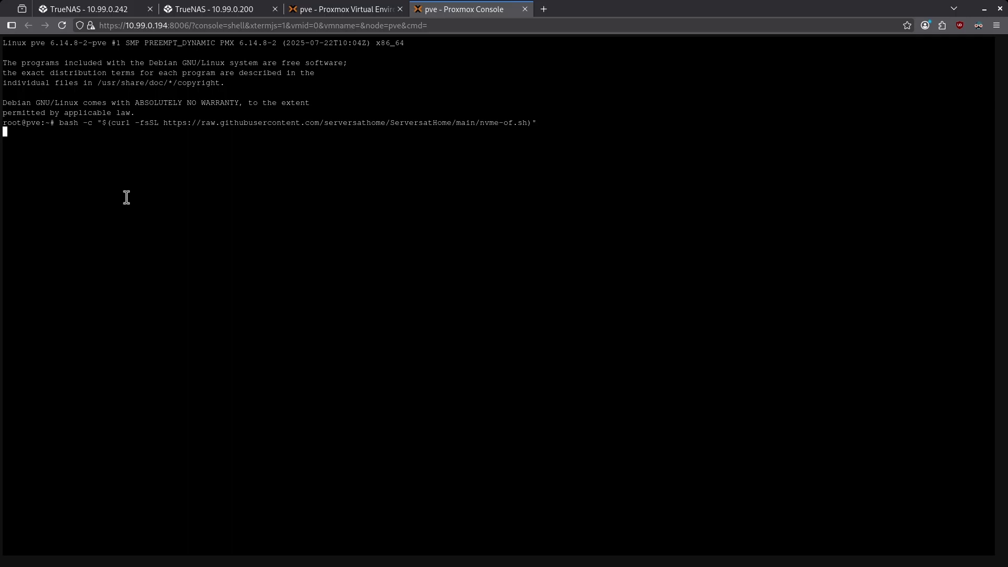
type("10.")
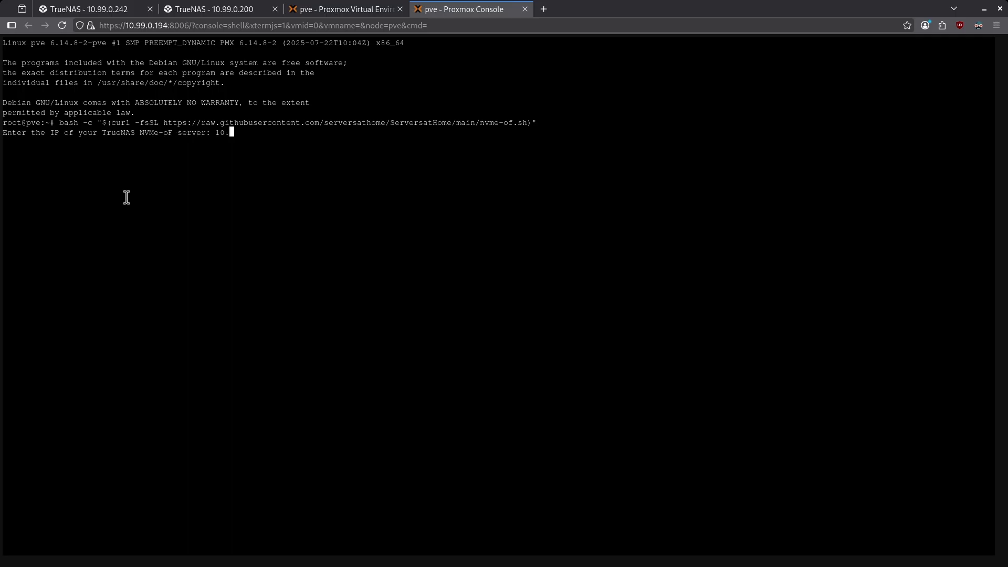
type("99.0.200")
key("Return")
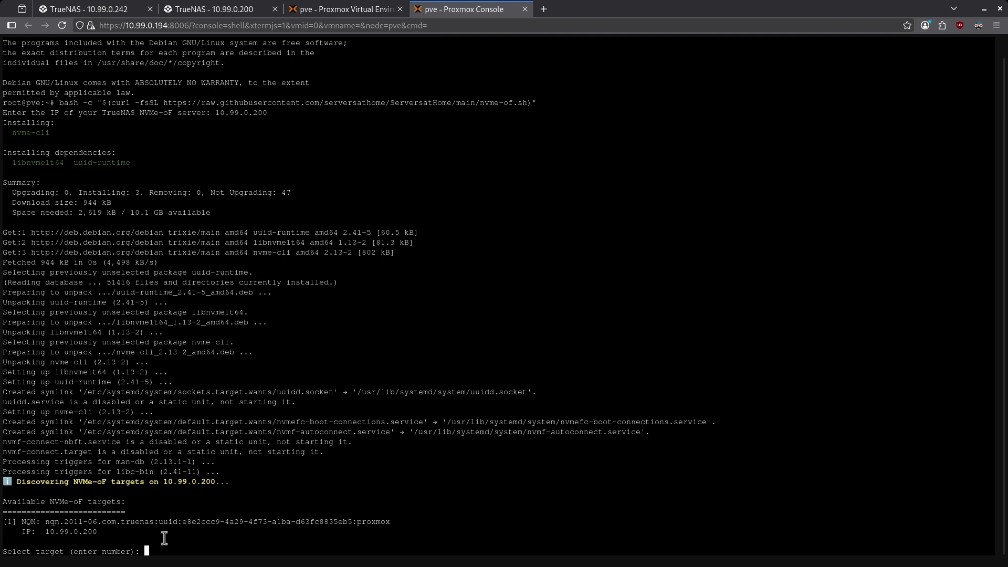
- Connect to target 1, create the pool nvmepool, and verify it with zfs list showing 9.20G available
type("1")
key("Return")
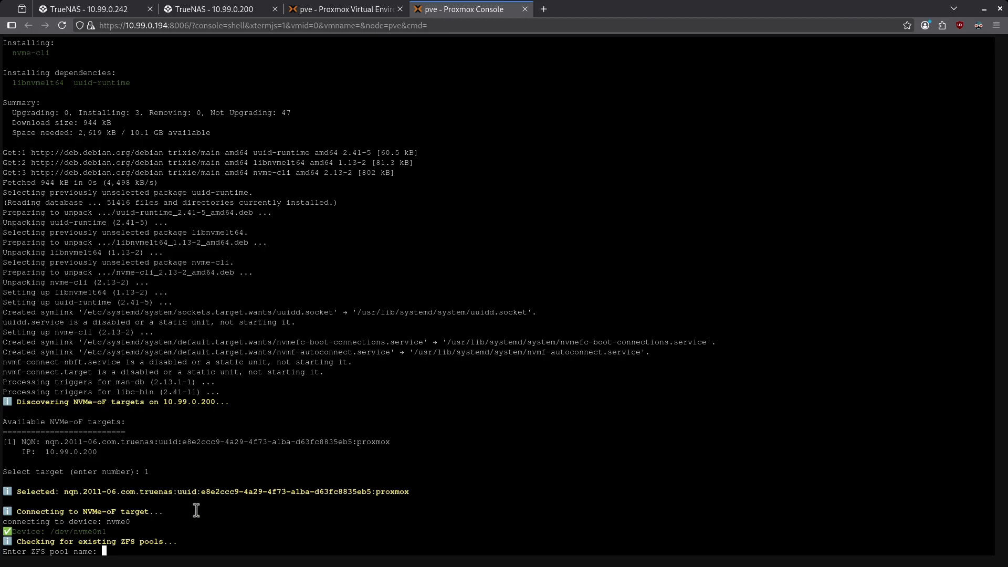
type("nvmepool")
key("Return")
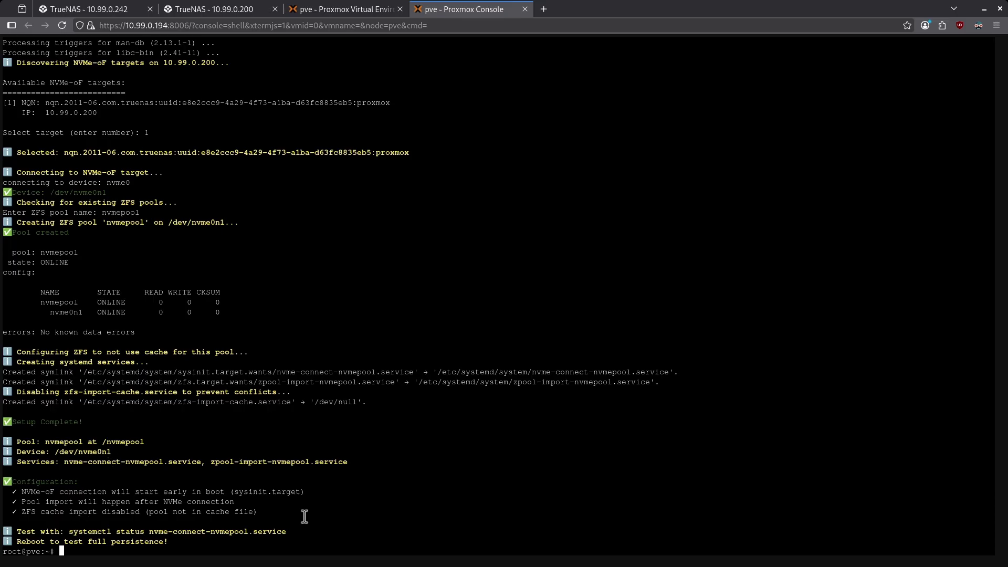
type("zfs list")
key("Return")
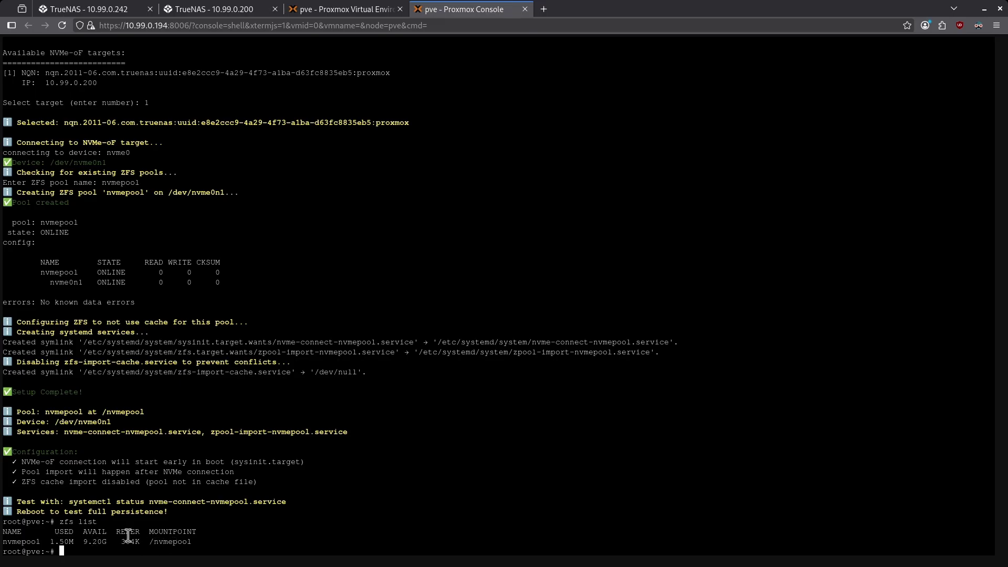
left_click(359, 10)
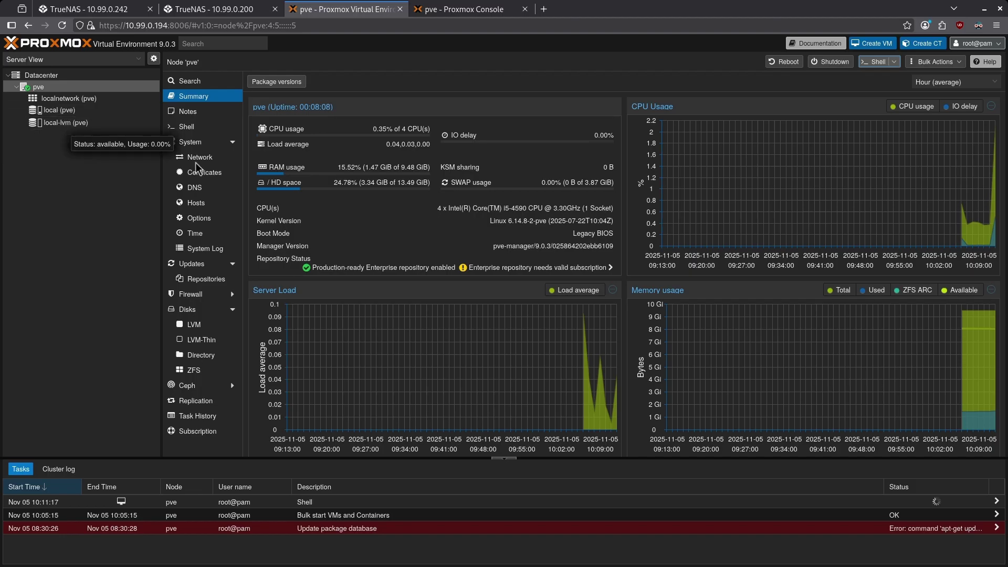
- Add ZFS storage with ID nvmepool under Datacenter > Storage
left_click(60, 85)
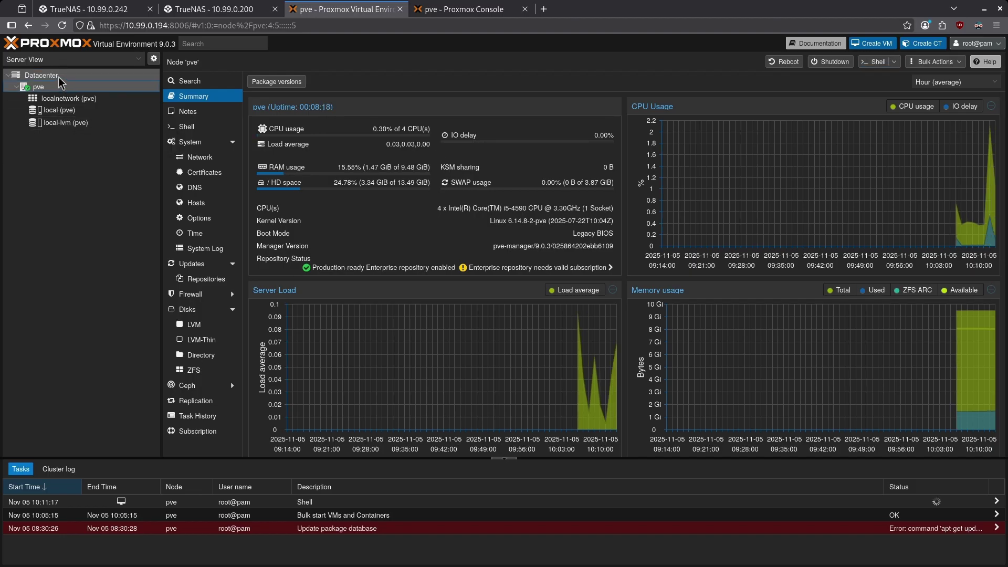
left_click(59, 78)
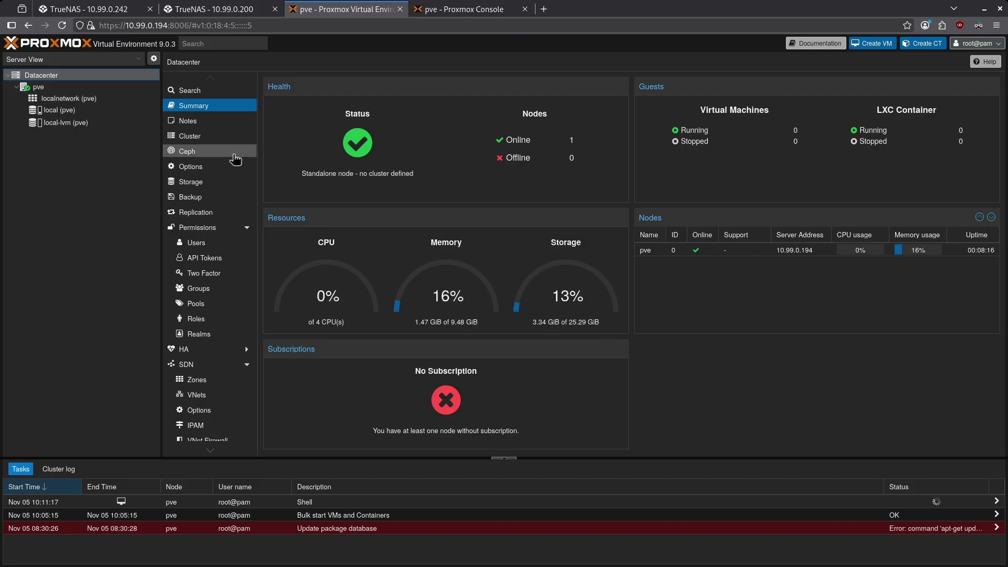
left_click(220, 183)
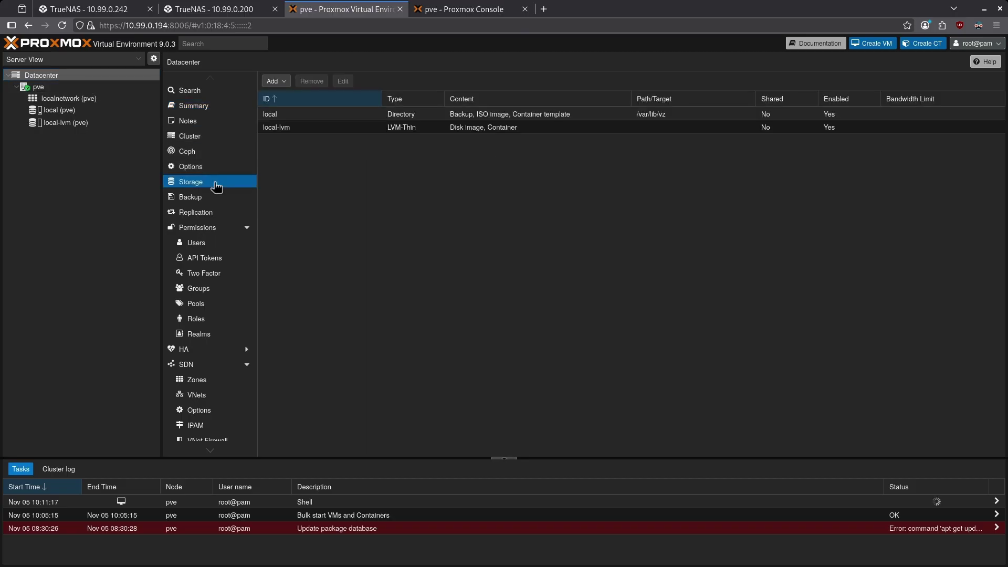
left_click(275, 83)
left_click(298, 224)
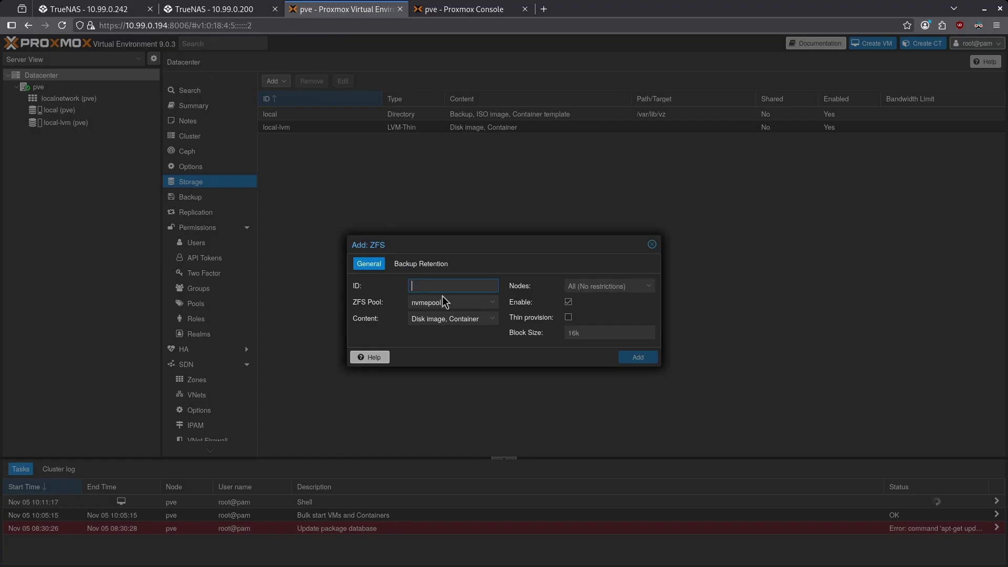
type("nvmepool")
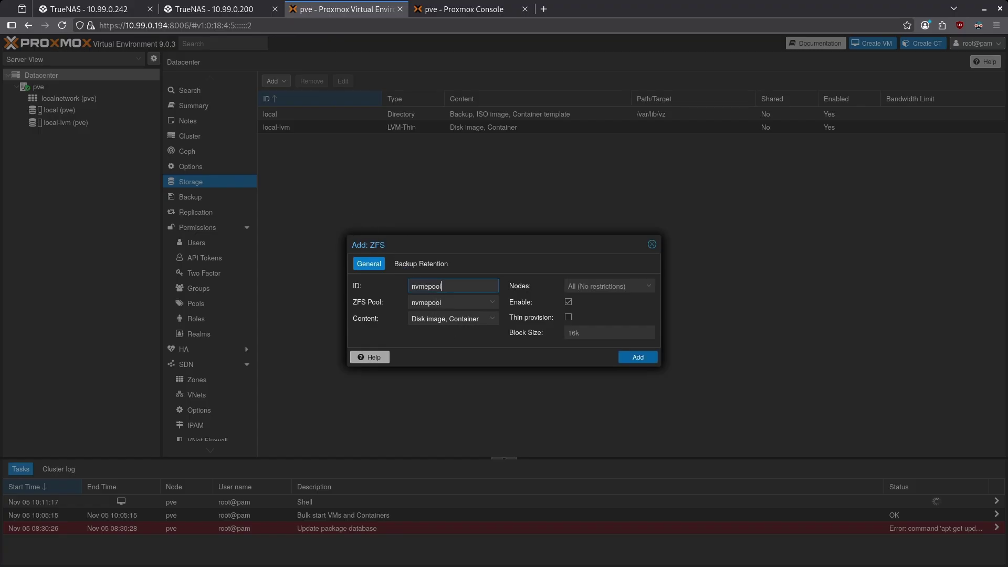
left_click(638, 358)
mouse_move(57, 144)
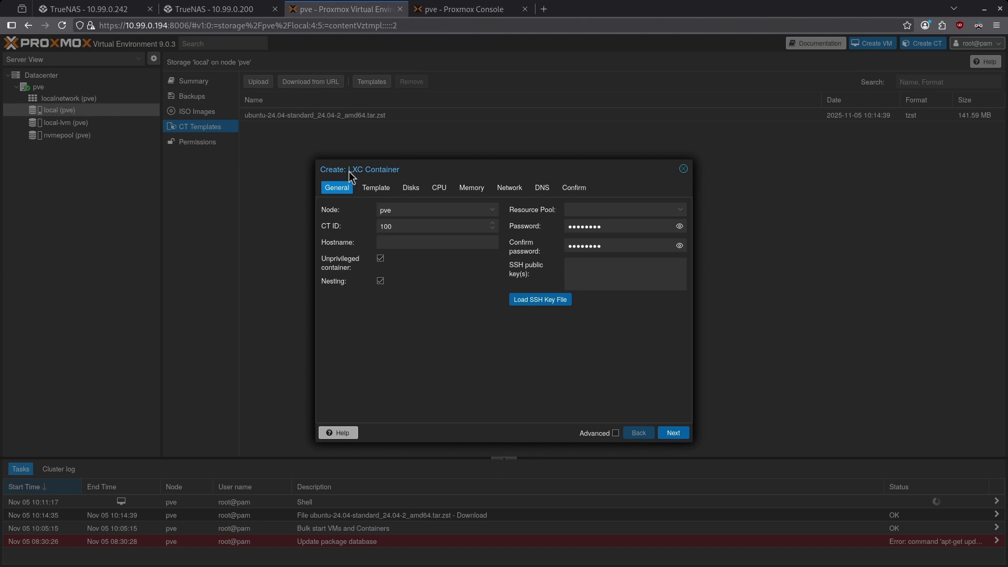
- On the Disks tab, choose nvmepool as the storage for the container's 8 GiB root disk
left_click(409, 190)
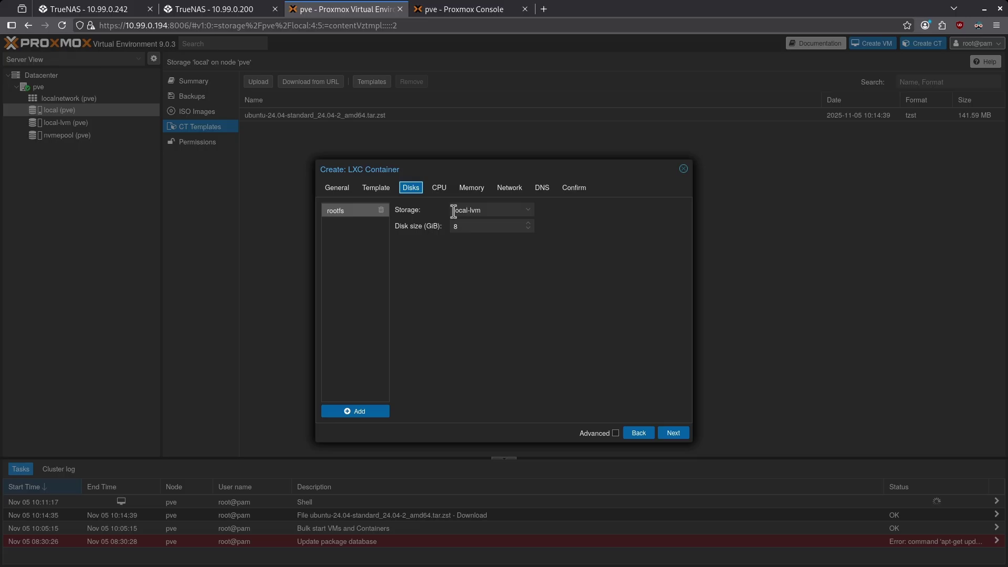
left_click(529, 211)
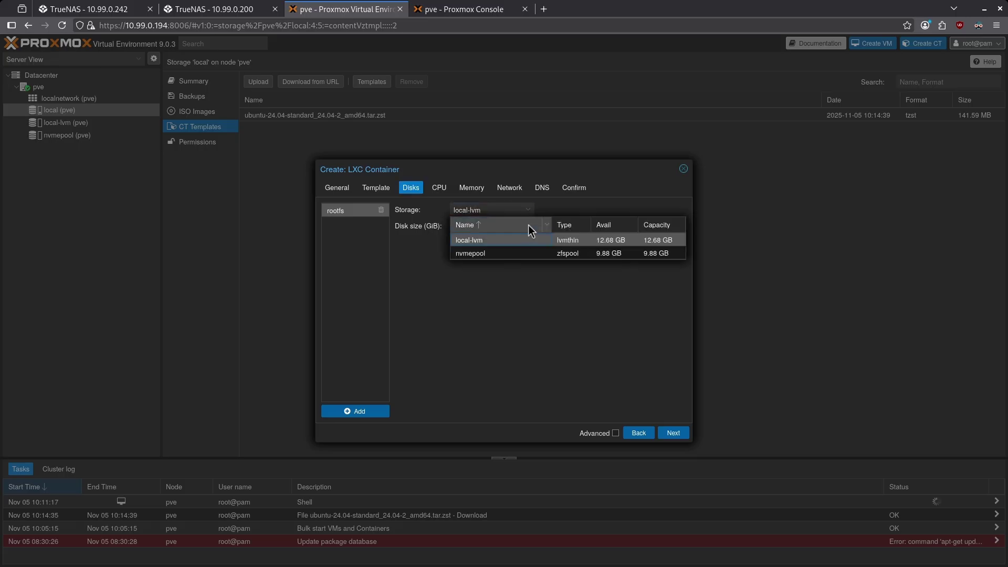
left_click(527, 252)
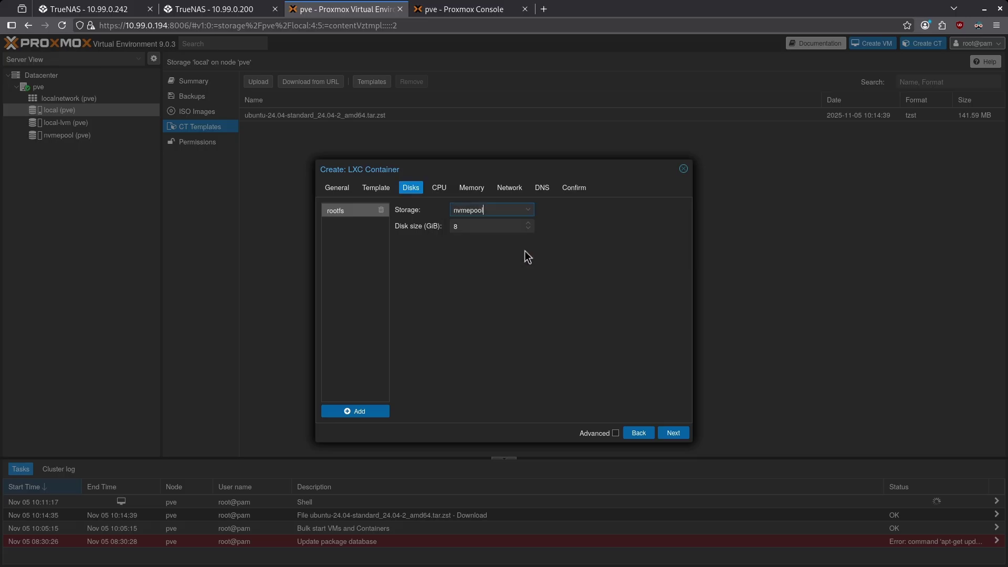